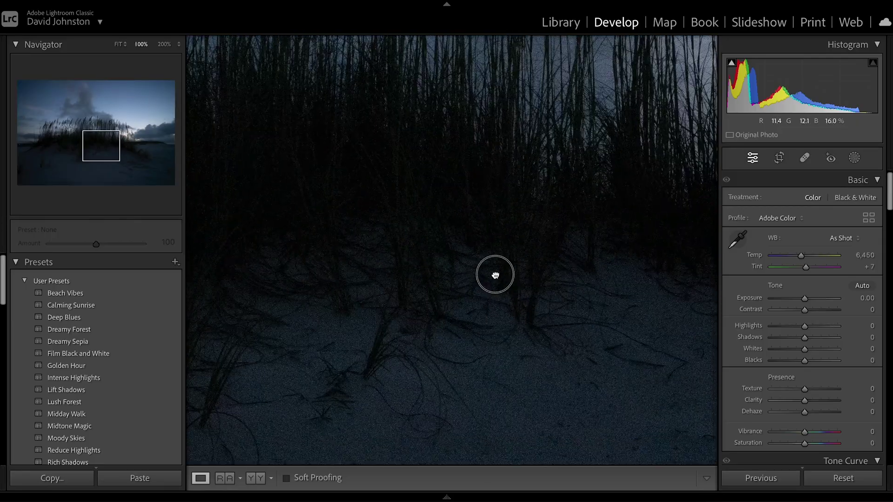
Pan the enlarged photo, switch to 200%, and inspect the noise in the sand and dark grass
{"action": "left_click_drag", "start_coordinate": [495, 271], "coordinate": [481, 192]}
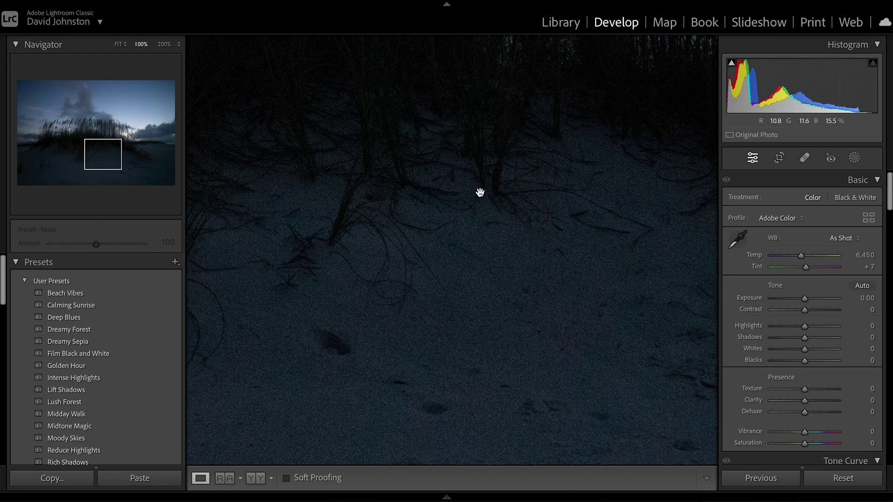
{"action": "left_click_drag", "start_coordinate": [610, 193], "coordinate": [463, 297]}
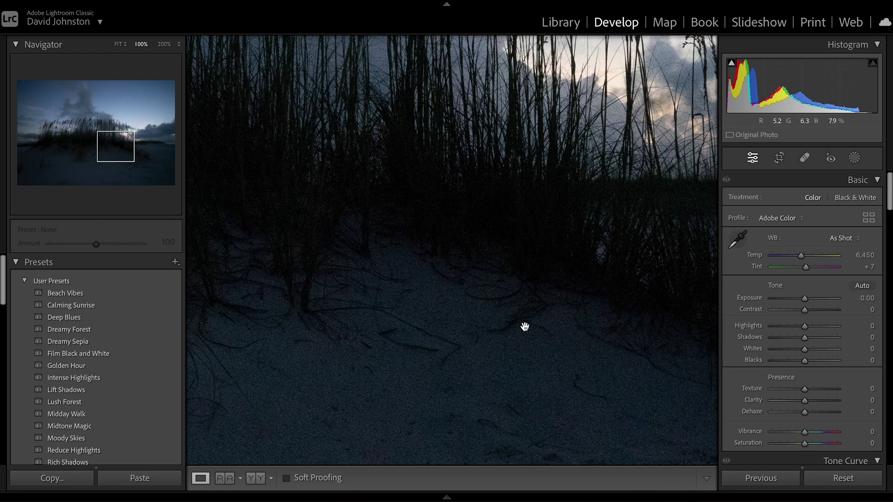
{"action": "left_click_drag", "start_coordinate": [531, 319], "coordinate": [473, 203]}
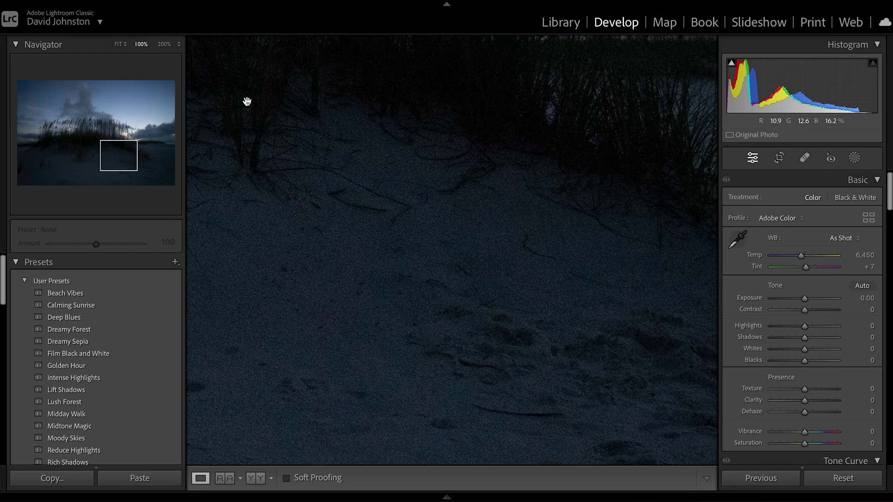
{"action": "left_click", "coordinate": [164, 45]}
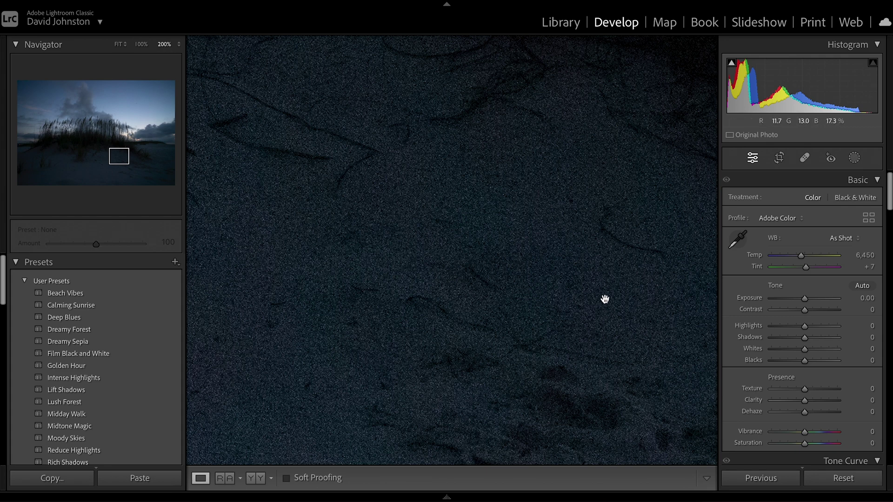
{"action": "left_click_drag", "start_coordinate": [601, 297], "coordinate": [448, 220]}
{"action": "left_click_drag", "start_coordinate": [536, 179], "coordinate": [472, 373]}
{"action": "left_click_drag", "start_coordinate": [570, 331], "coordinate": [567, 223]}
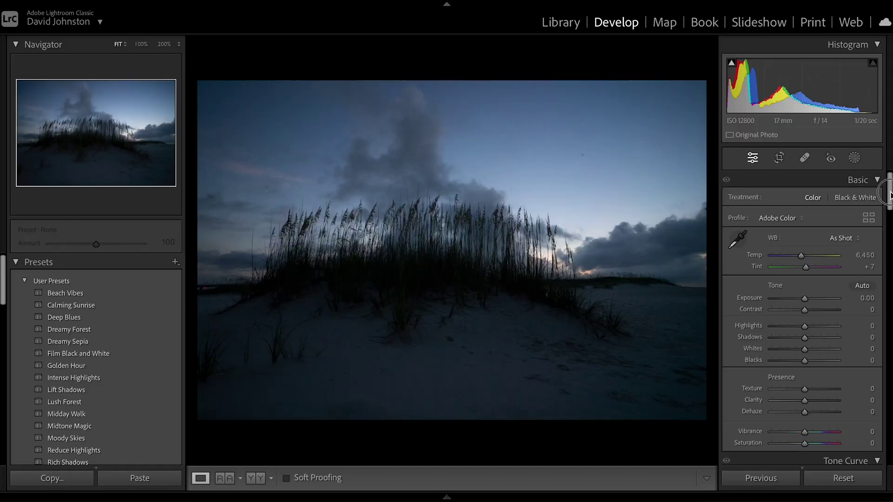
Scroll the right panel down to the Detail panel's sharpening and noise settings
{"action": "left_click_drag", "start_coordinate": [890, 195], "coordinate": [889, 346]}
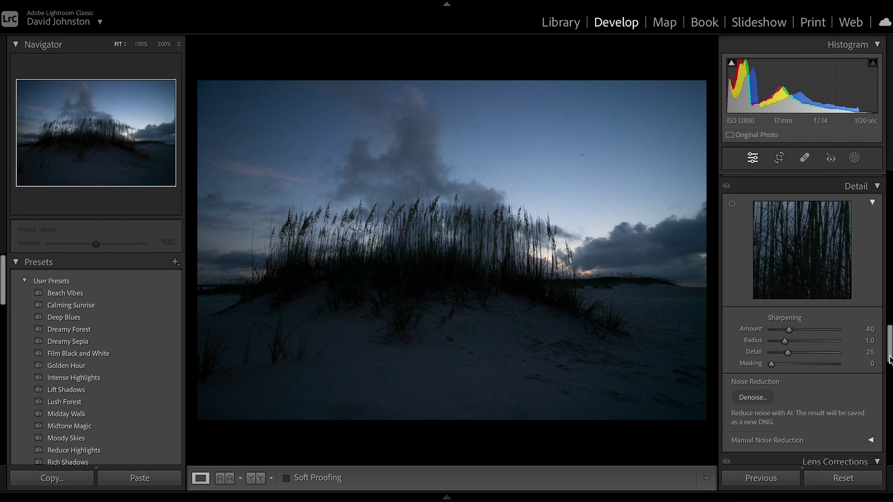
Expand Manual Noise Reduction and raise Luminance to 53
{"action": "left_click_drag", "start_coordinate": [890, 348], "coordinate": [890, 362]}
{"action": "left_click", "coordinate": [870, 343]}
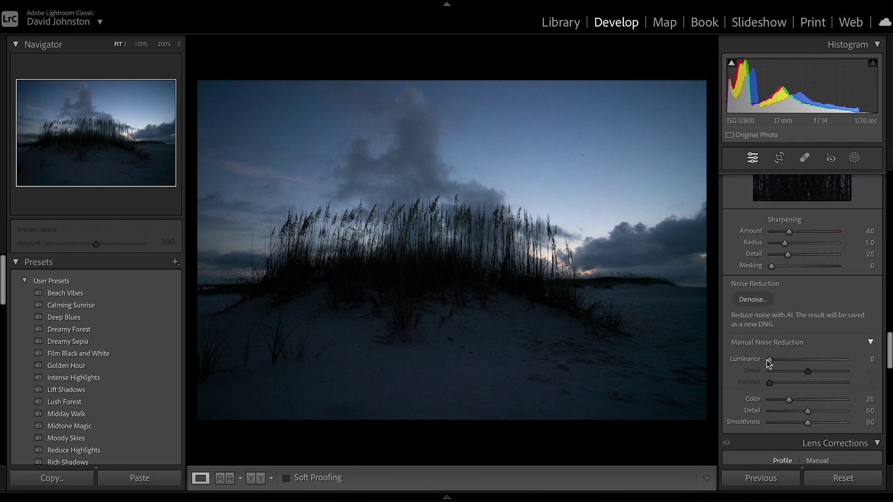
{"action": "left_click_drag", "start_coordinate": [769, 361], "coordinate": [810, 362]}
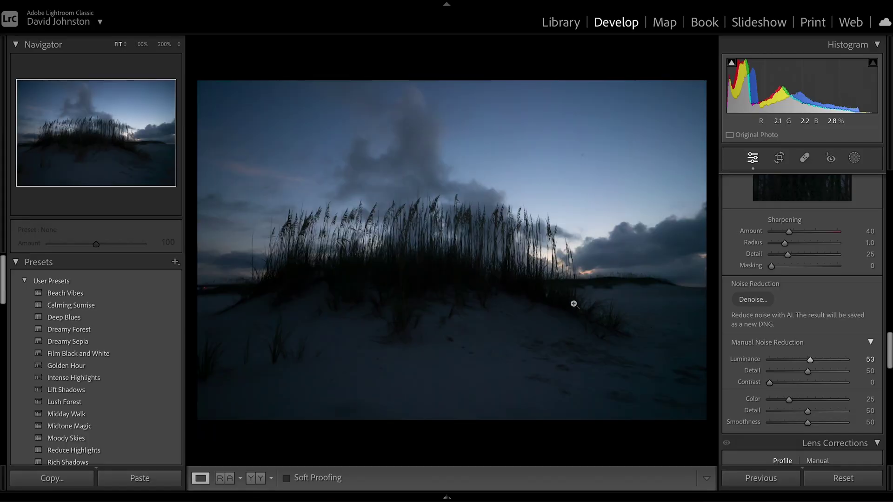
Zoom to 200% and inspect the Luminance 53 result across grass, dune top and sky
{"action": "left_click", "coordinate": [576, 330]}
{"action": "left_click_drag", "start_coordinate": [585, 312], "coordinate": [443, 372]}
{"action": "left_click_drag", "start_coordinate": [553, 282], "coordinate": [539, 339]}
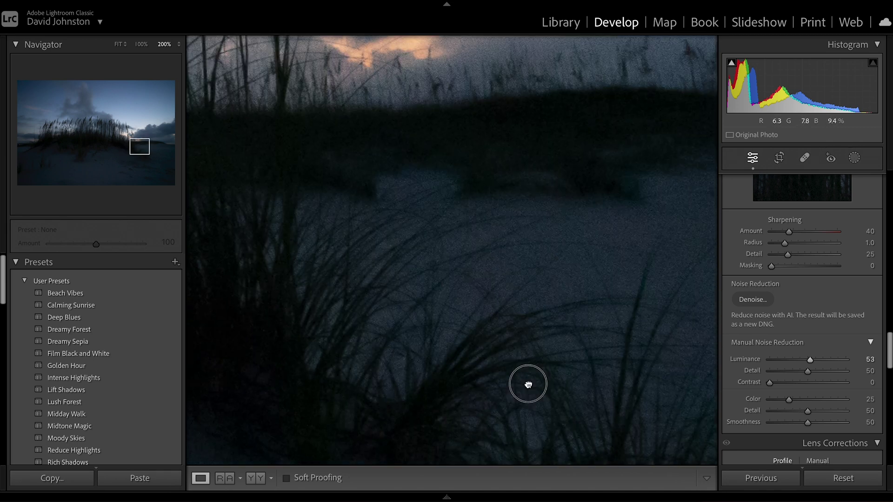
{"action": "left_click_drag", "start_coordinate": [632, 211], "coordinate": [585, 267]}
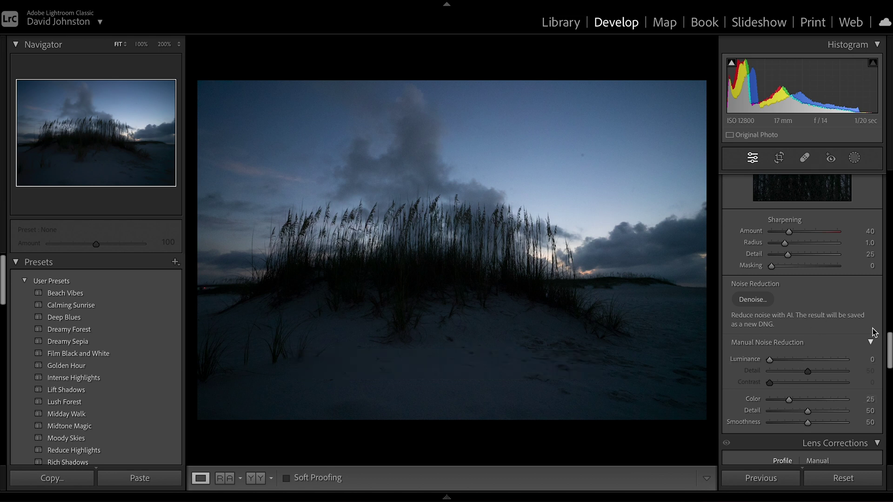
Collapse manual noise reduction and compare the Amount 50 Denoise preview against the original
{"action": "left_click", "coordinate": [871, 343]}
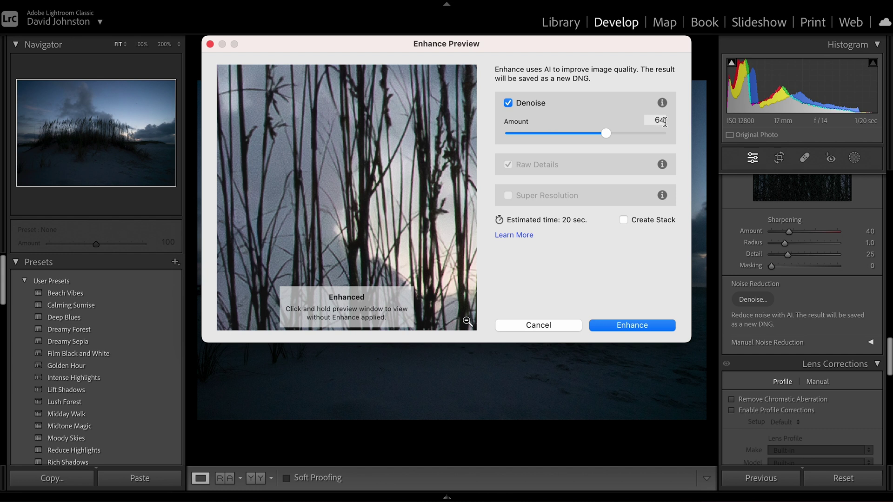
{"action": "left_click_drag", "start_coordinate": [418, 251], "coordinate": [417, 208]}
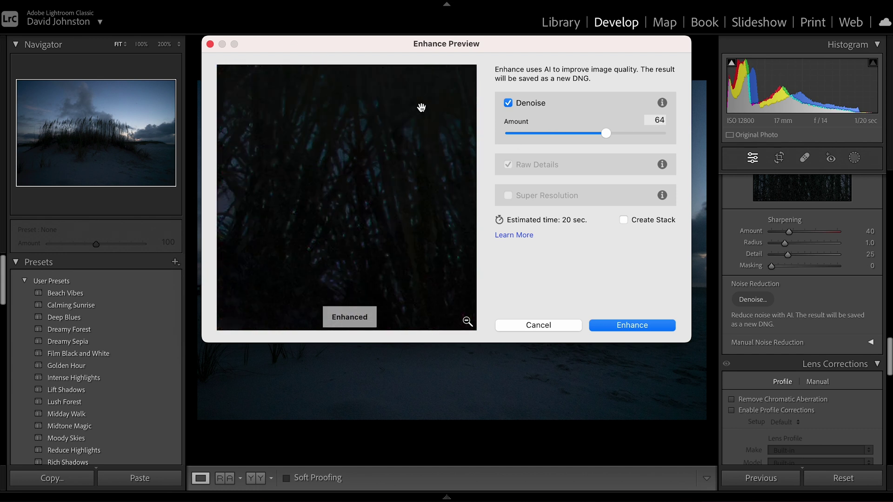
{"action": "left_click_drag", "start_coordinate": [416, 103], "coordinate": [238, 225]}
{"action": "left_click_drag", "start_coordinate": [327, 191], "coordinate": [305, 193]}
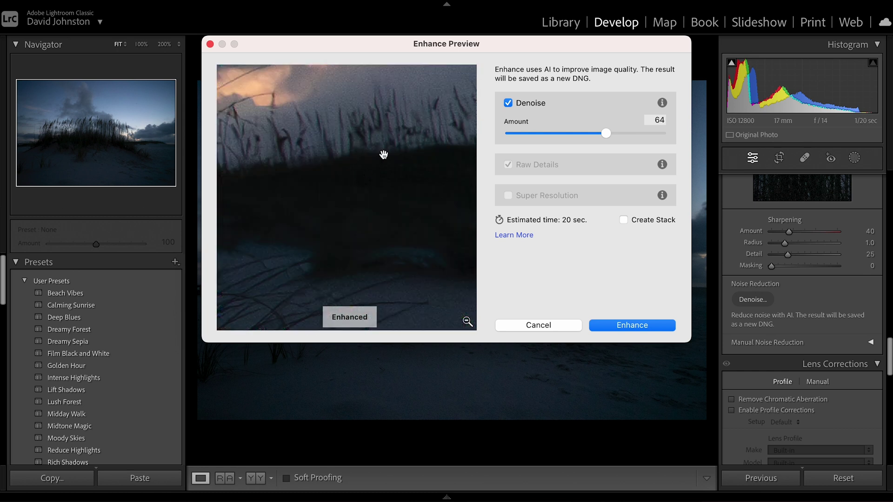
{"action": "left_click_drag", "start_coordinate": [451, 158], "coordinate": [233, 174]}
{"action": "left_click_drag", "start_coordinate": [375, 186], "coordinate": [364, 220]}
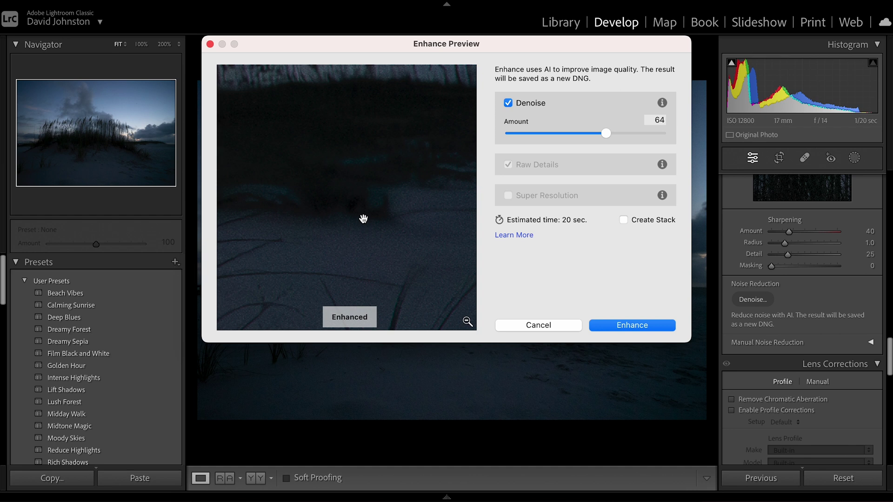
{"action": "left_click_drag", "start_coordinate": [316, 170], "coordinate": [330, 183]}
{"action": "left_click_drag", "start_coordinate": [371, 223], "coordinate": [423, 168]}
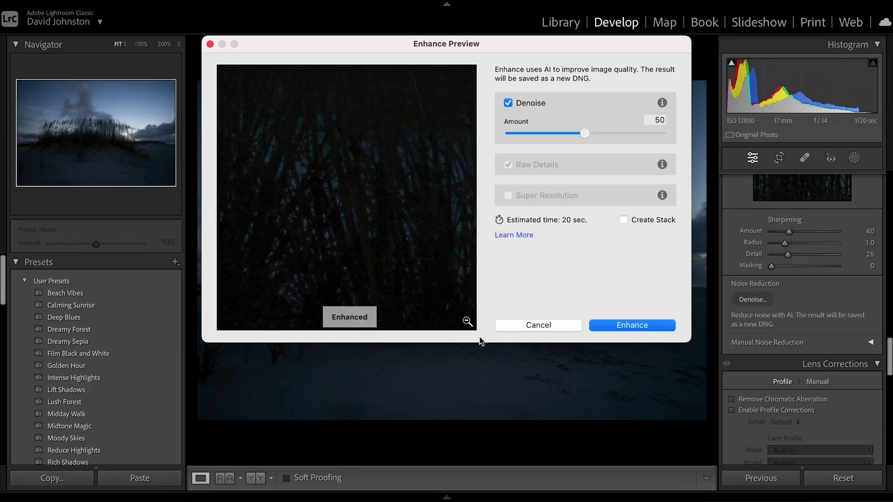
Fit the Denoise preview, zoom into the grass, and compare it with and without Denoise
{"action": "left_click", "coordinate": [468, 323]}
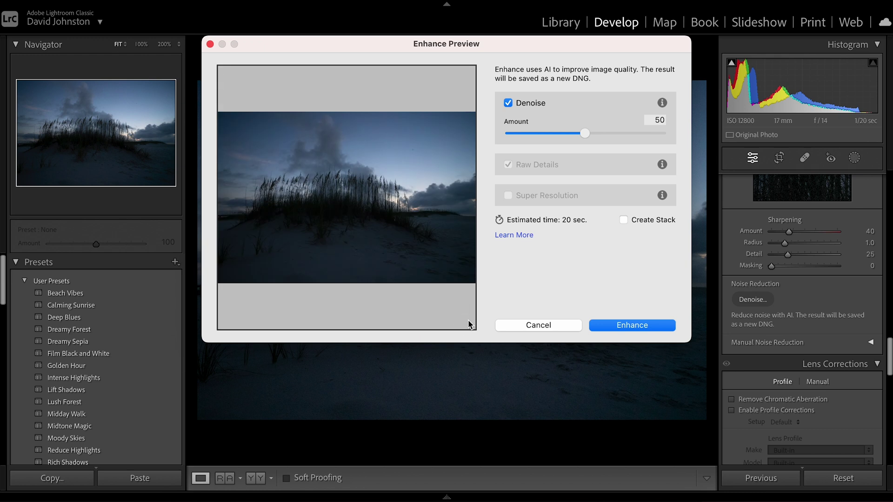
{"action": "left_click", "coordinate": [395, 211]}
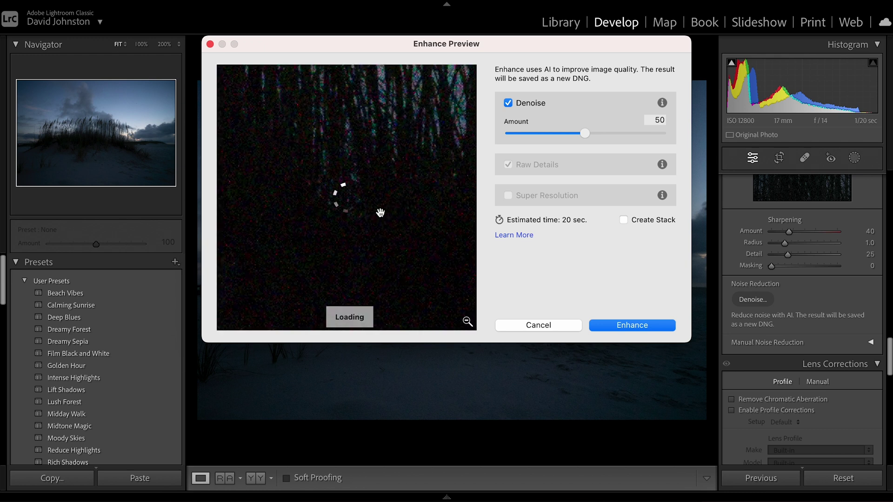
{"action": "left_click", "coordinate": [255, 271]}
{"action": "left_click_drag", "start_coordinate": [431, 194], "coordinate": [352, 209]}
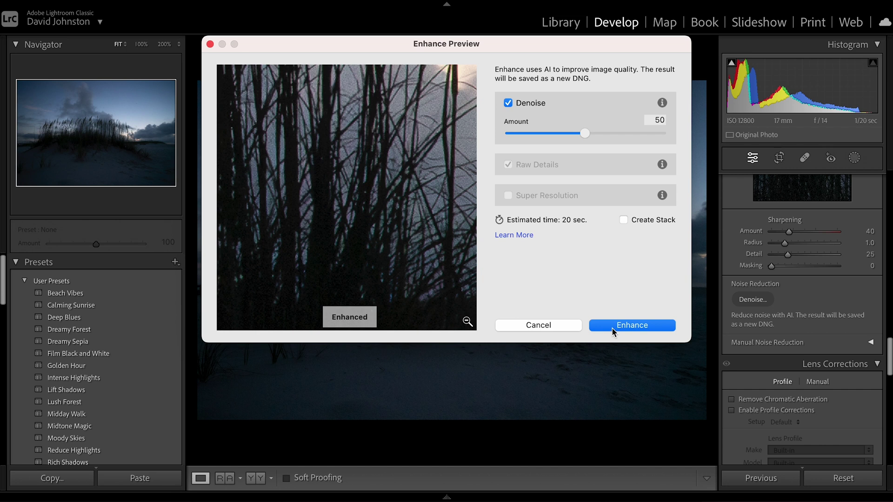
Run Enhance to create the AI Denoise DNG at Amount 50 and view it at 200%
{"action": "left_click", "coordinate": [612, 329]}
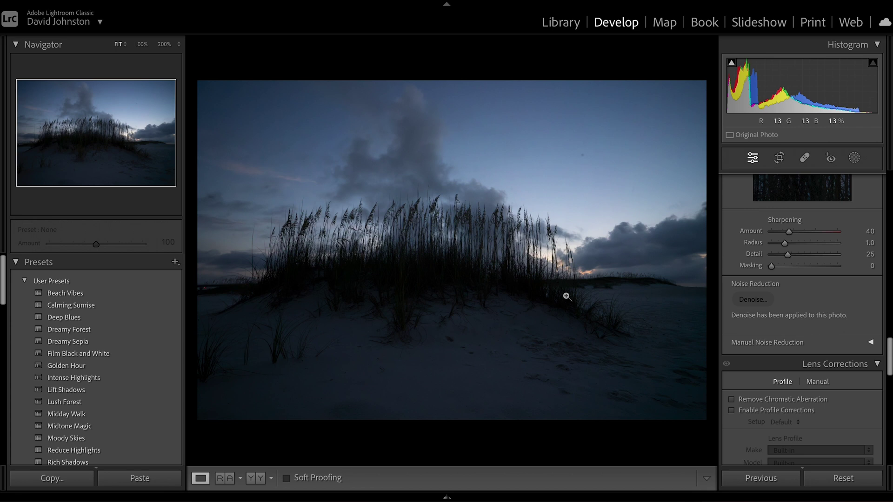
{"action": "left_click", "coordinate": [566, 296]}
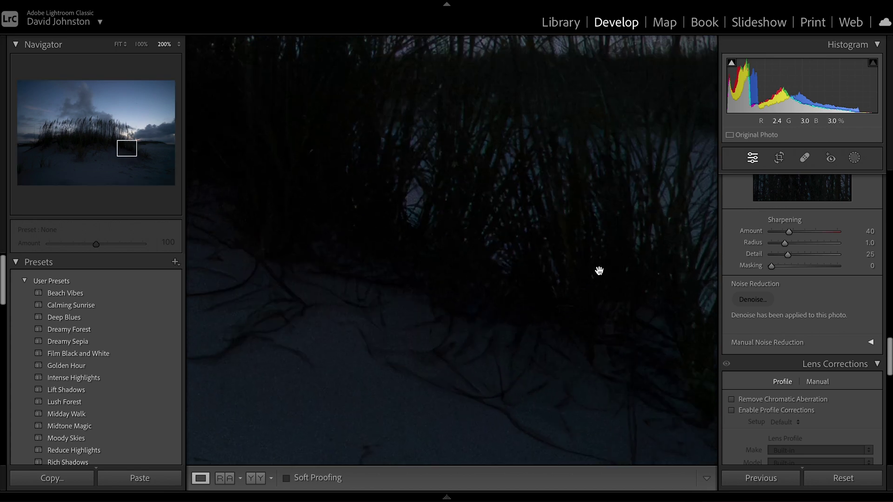
Pan across the denoised sand and grass stalks at 200%, then zoom back to Fit
{"action": "left_click_drag", "start_coordinate": [596, 271], "coordinate": [400, 287]}
{"action": "left_click_drag", "start_coordinate": [444, 376], "coordinate": [386, 318]}
{"action": "left_click_drag", "start_coordinate": [600, 270], "coordinate": [511, 299]}
{"action": "left_click_drag", "start_coordinate": [595, 261], "coordinate": [700, 90]}
{"action": "left_click_drag", "start_coordinate": [453, 138], "coordinate": [614, 269]}
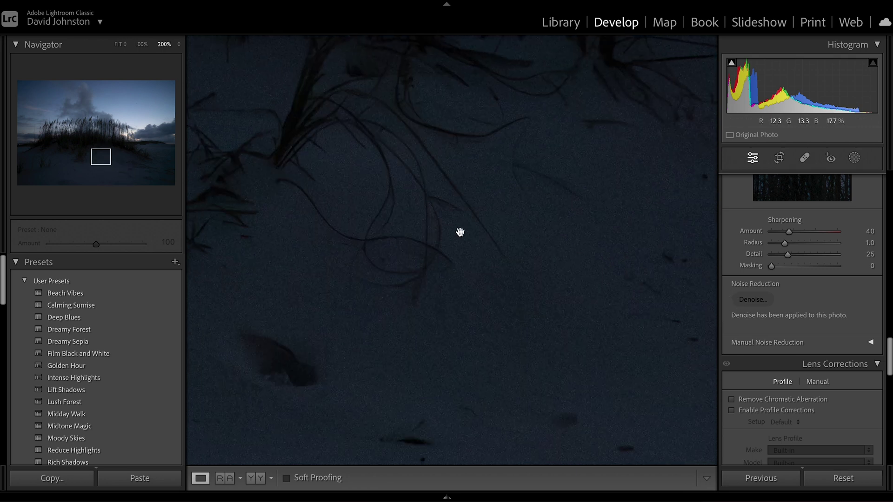
{"action": "left_click_drag", "start_coordinate": [503, 236], "coordinate": [550, 325]}
{"action": "left_click_drag", "start_coordinate": [430, 261], "coordinate": [449, 266]}
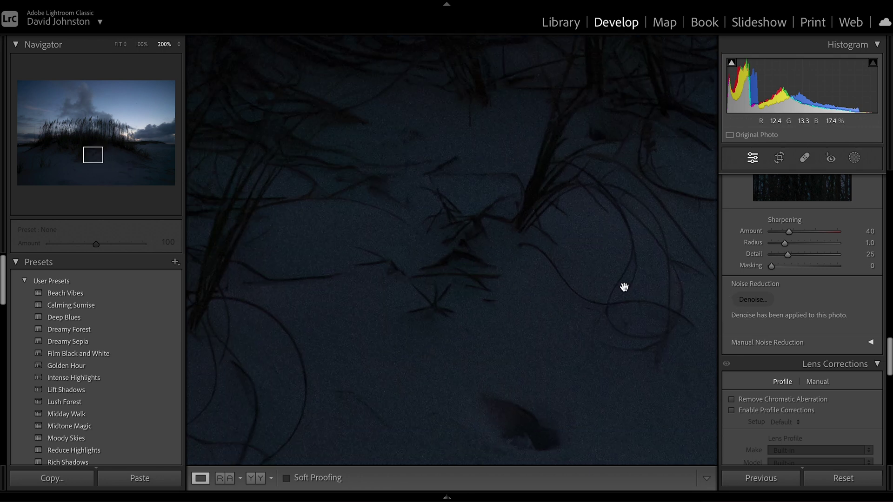
{"action": "left_click", "coordinate": [649, 300]}
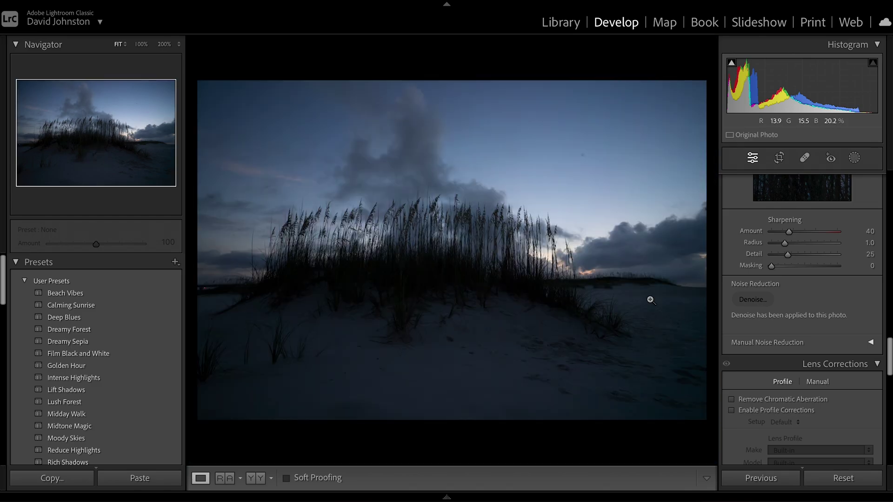